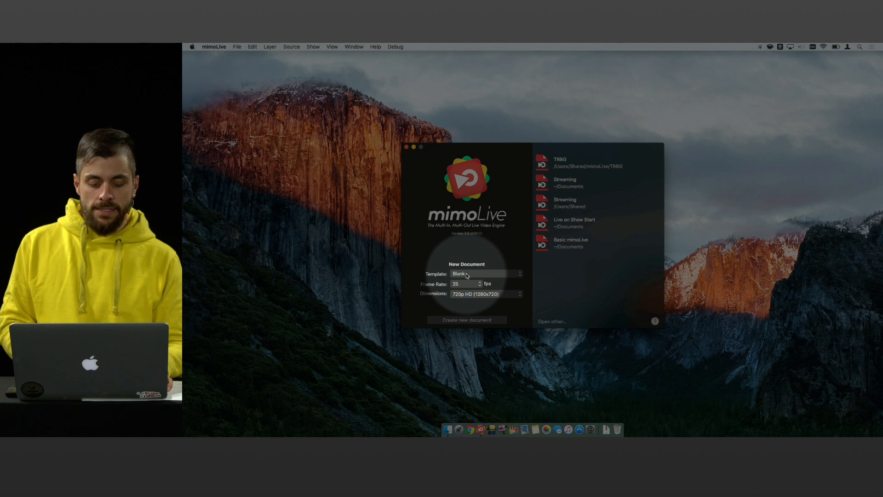
- Create a new Blank document at 25 fps with 720p HD (1280x720) dimensions
click(467, 274)
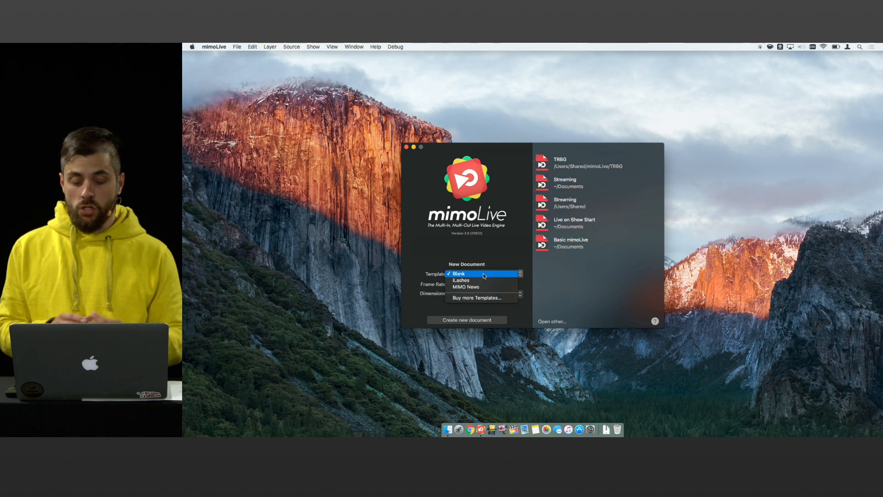
click(483, 275)
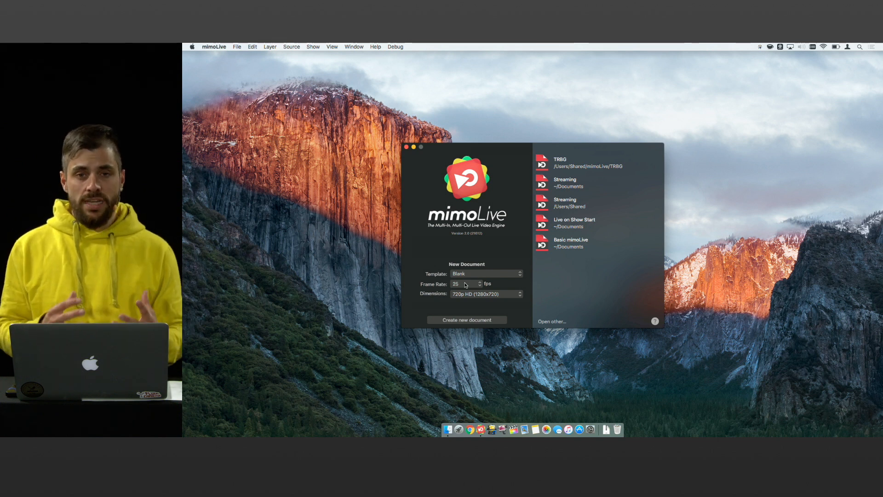
click(465, 285)
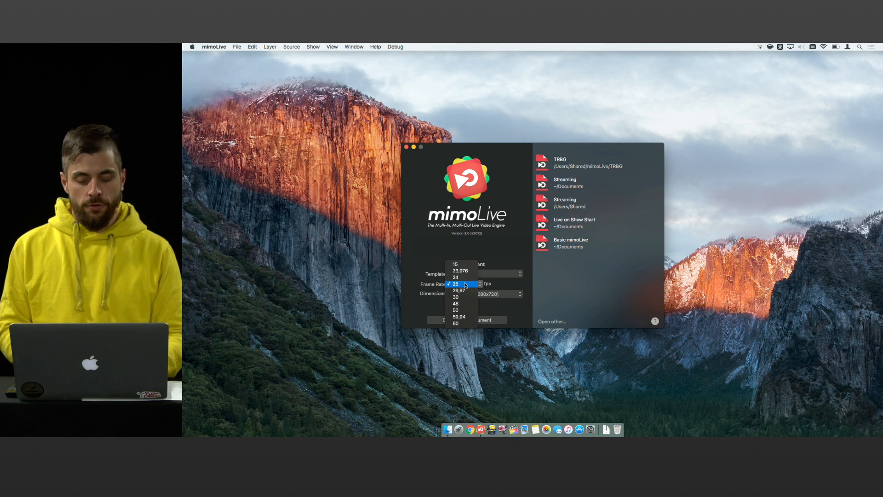
click(462, 286)
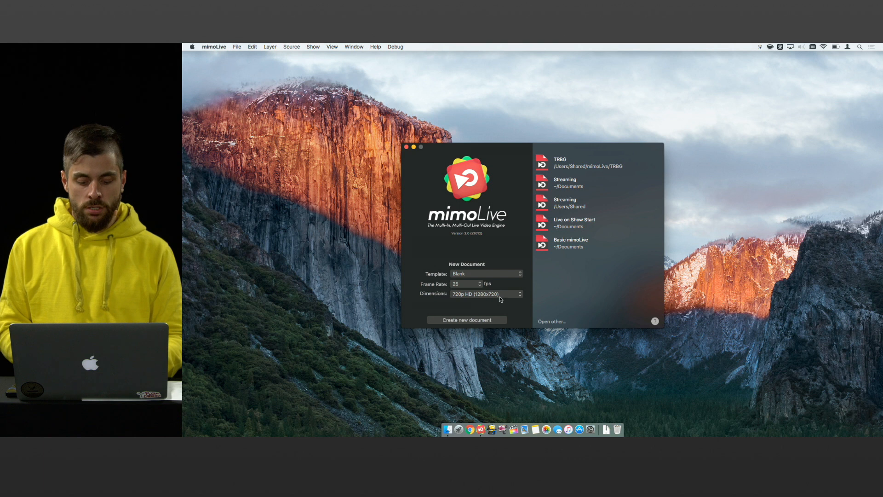
click(512, 295)
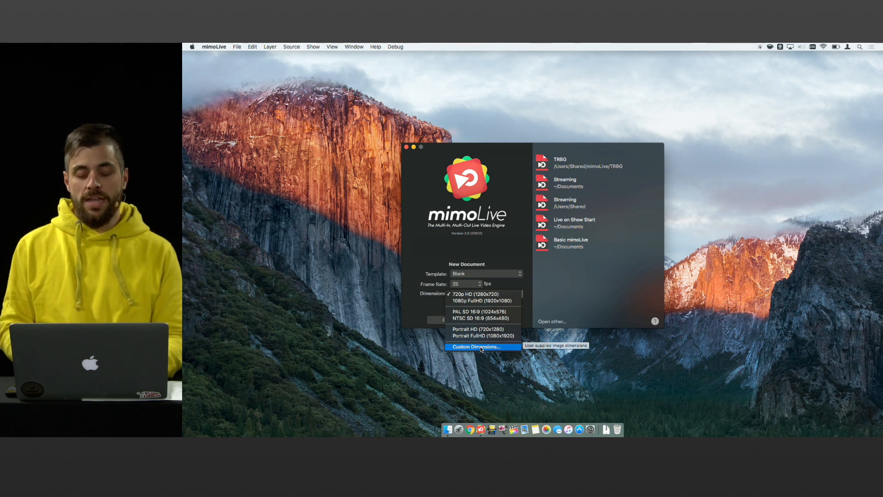
click(420, 287)
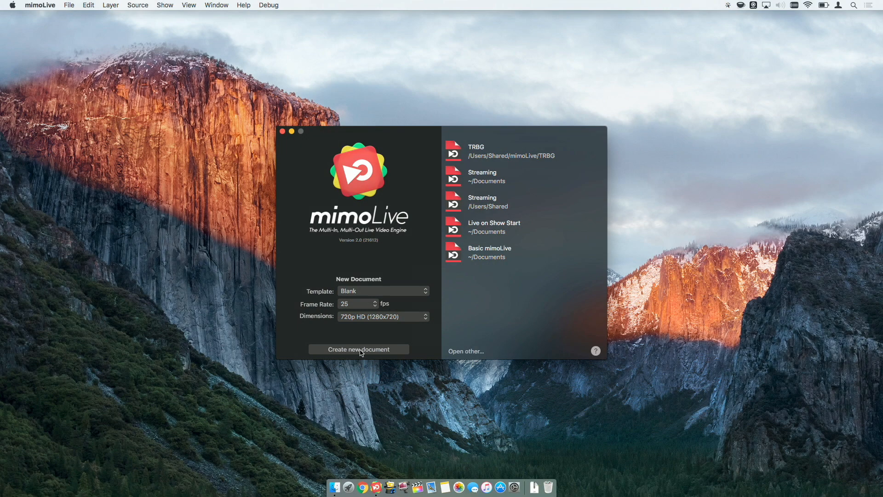
click(361, 351)
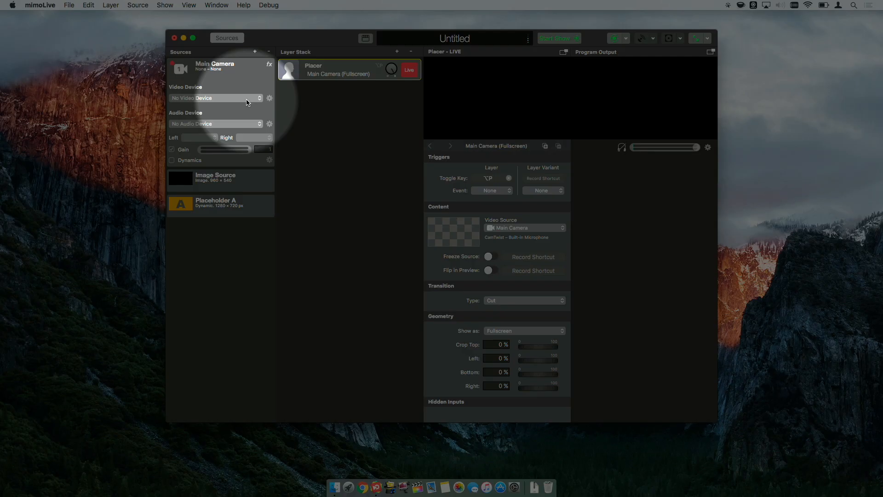
- Set the Main Camera source's video device to FaceTime HD Camera (Built-in) and audio device to Built-in Microphone
click(207, 99)
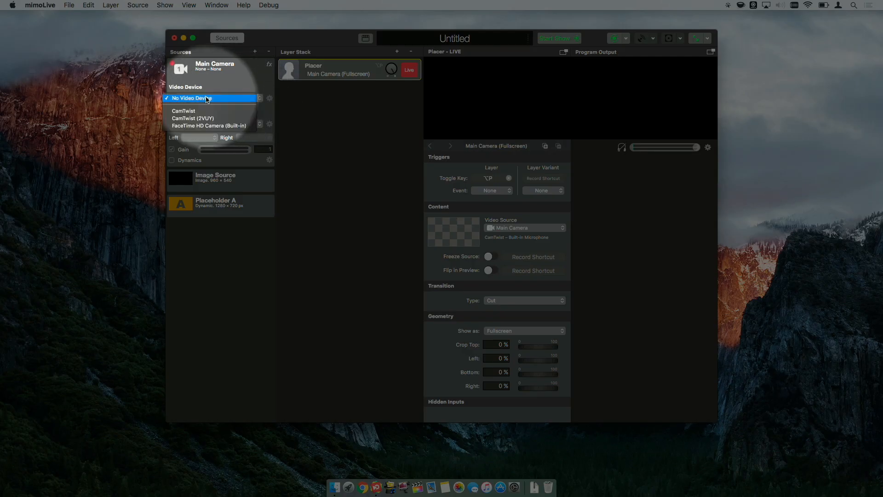
click(225, 125)
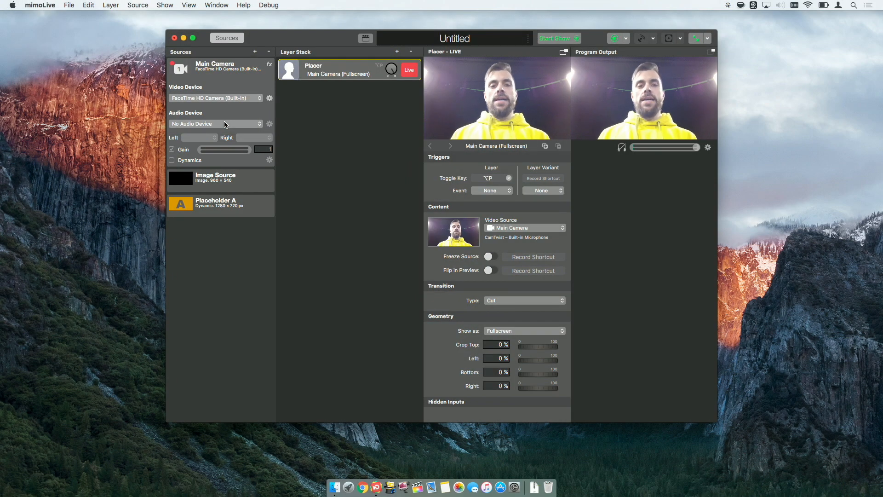
click(226, 125)
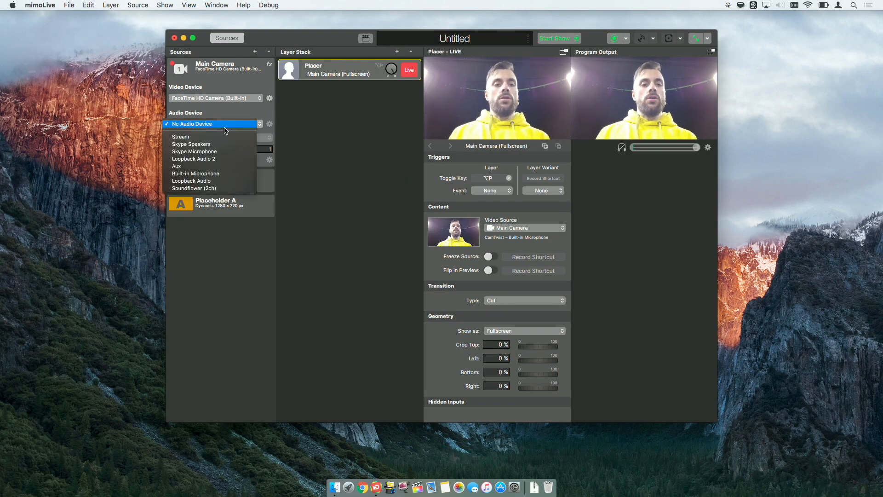
click(221, 174)
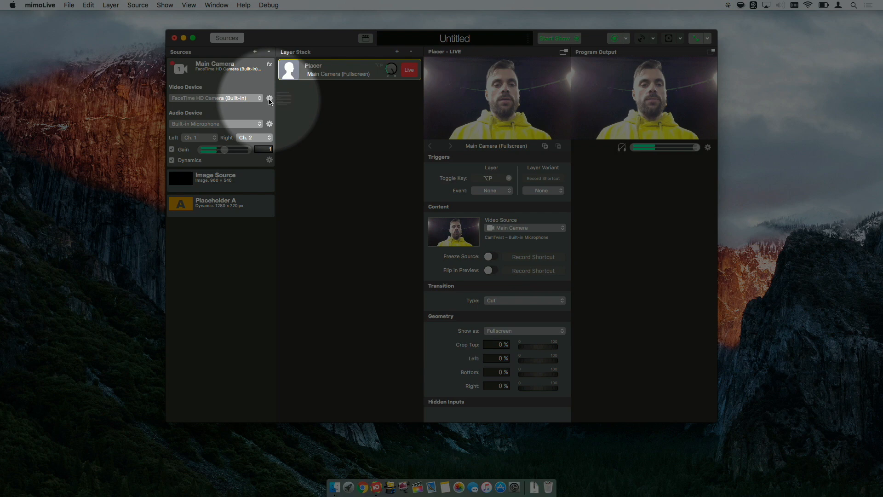
- Inspect the device settings of the camera and of the microphone for the Main Camera source
click(269, 98)
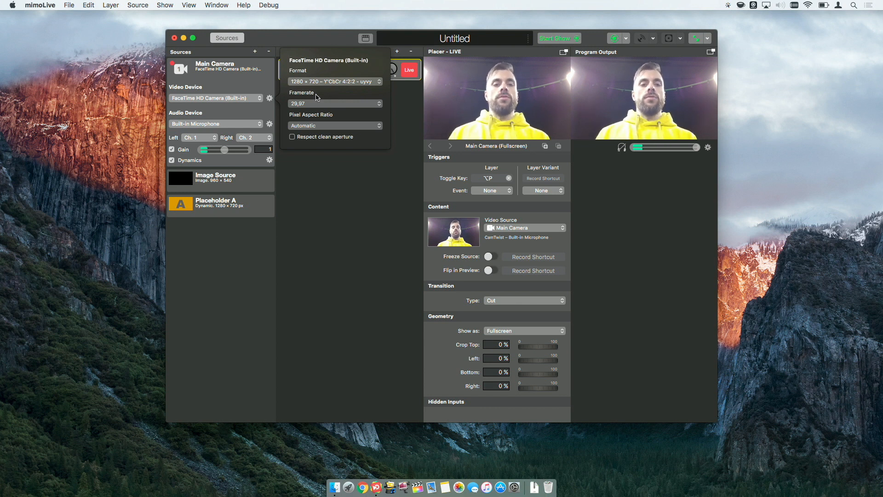
click(270, 98)
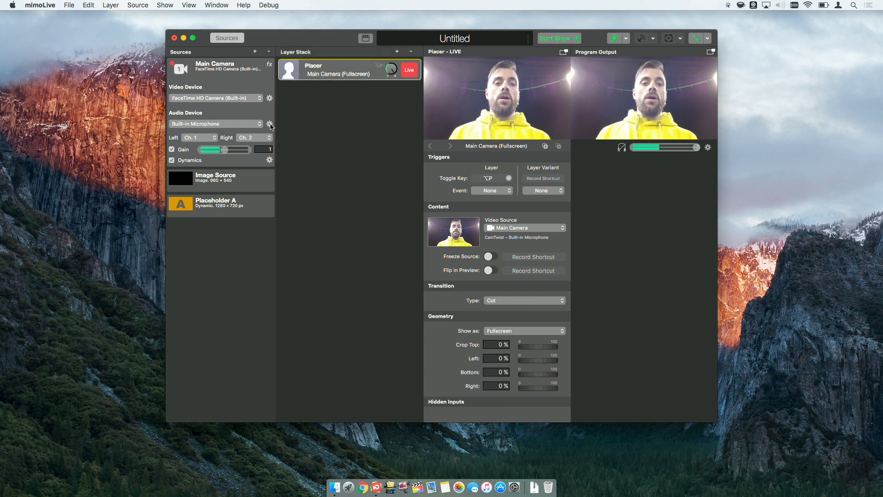
click(269, 124)
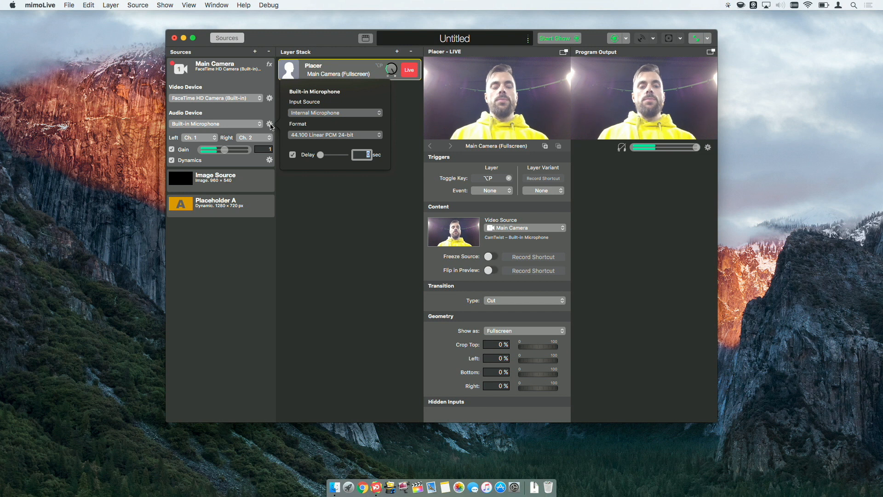
click(270, 125)
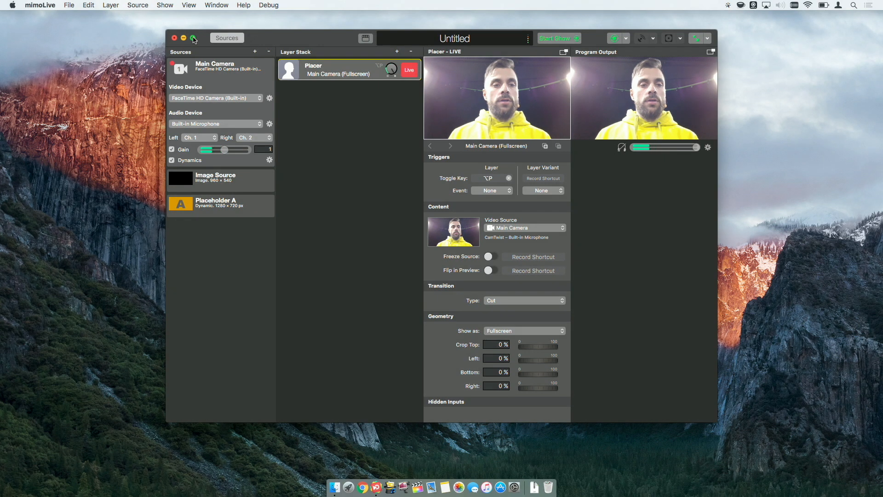
- Toggle the option to automatically start fullscreen output on show start on and back off
click(194, 39)
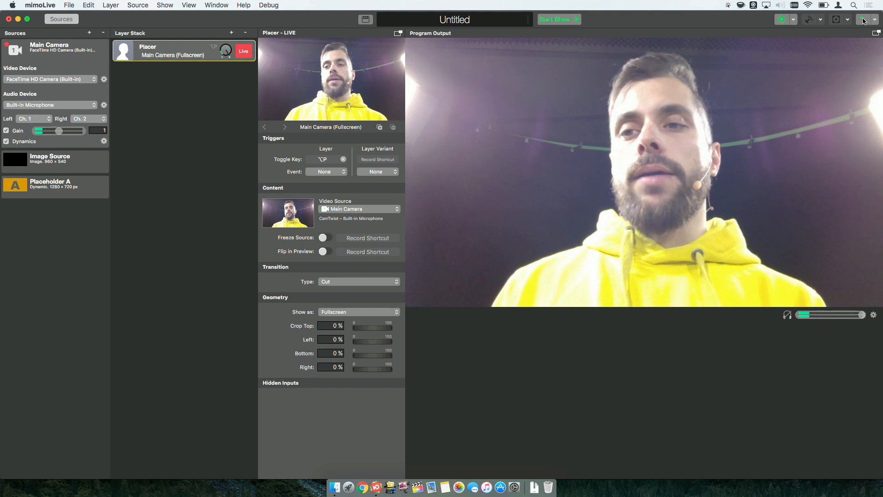
click(864, 19)
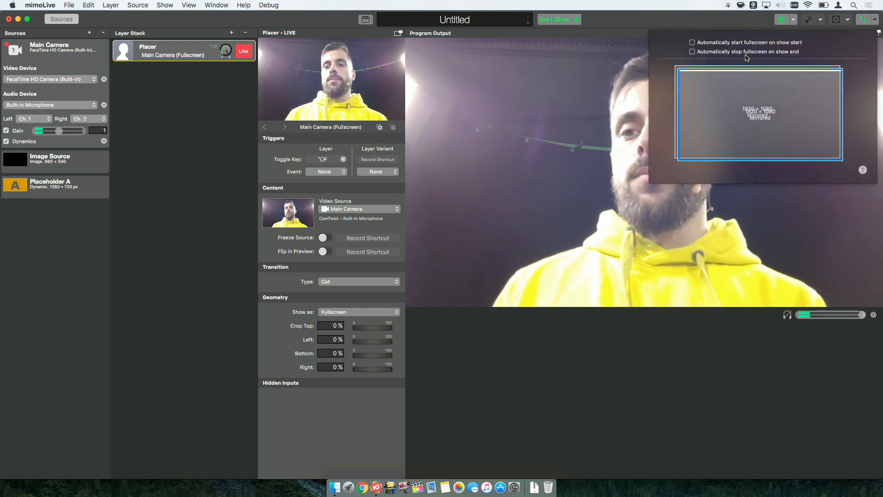
click(741, 42)
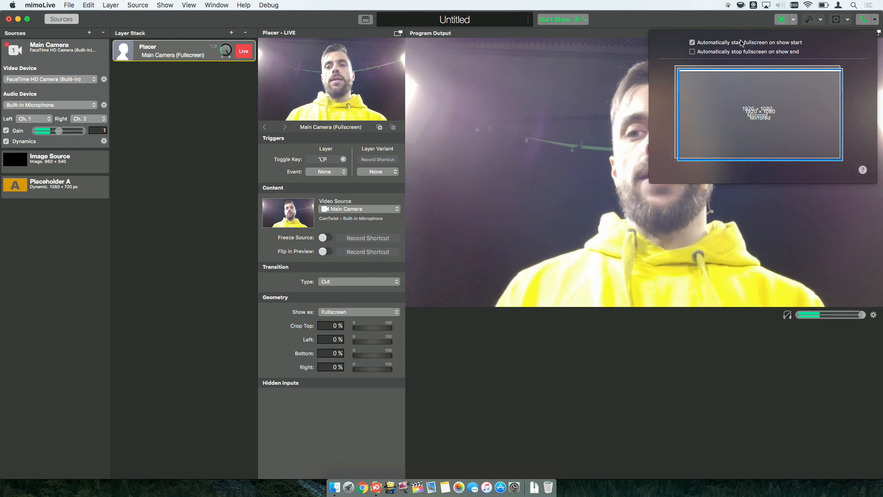
click(584, 21)
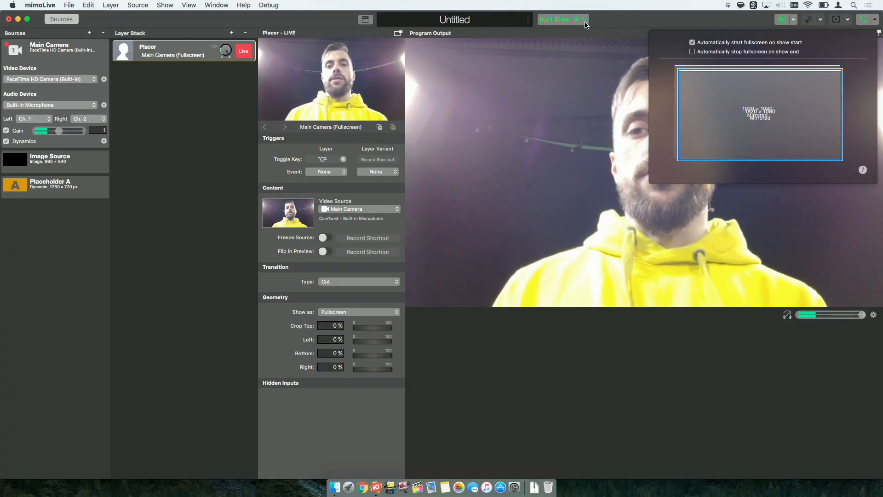
click(692, 43)
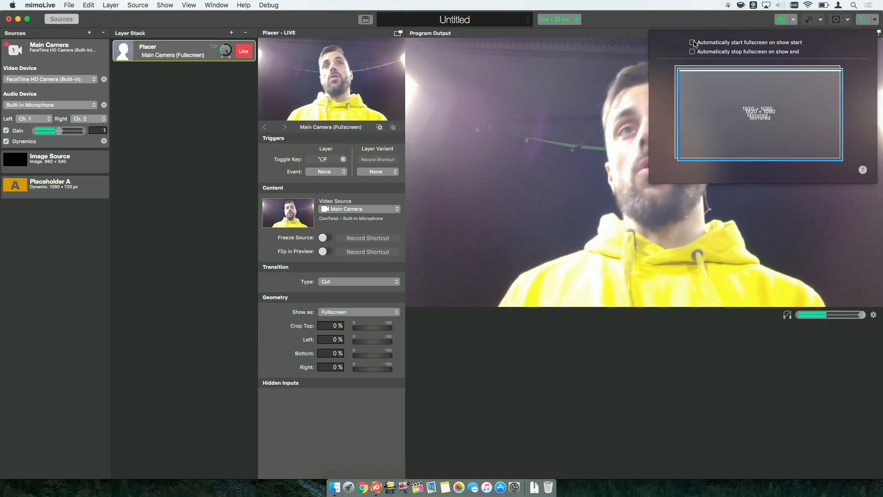
click(877, 20)
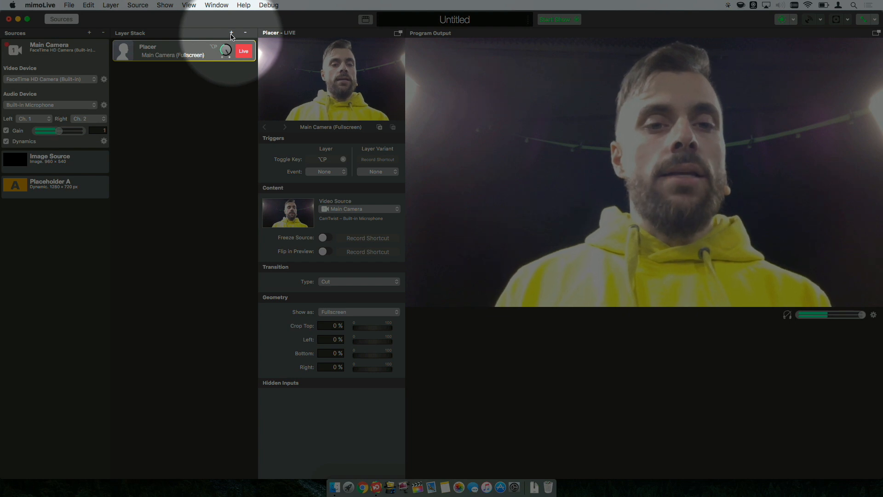
- Add a new layer by searching the layer templates for logo and placing a Station Logo layer on top of the stack
click(232, 34)
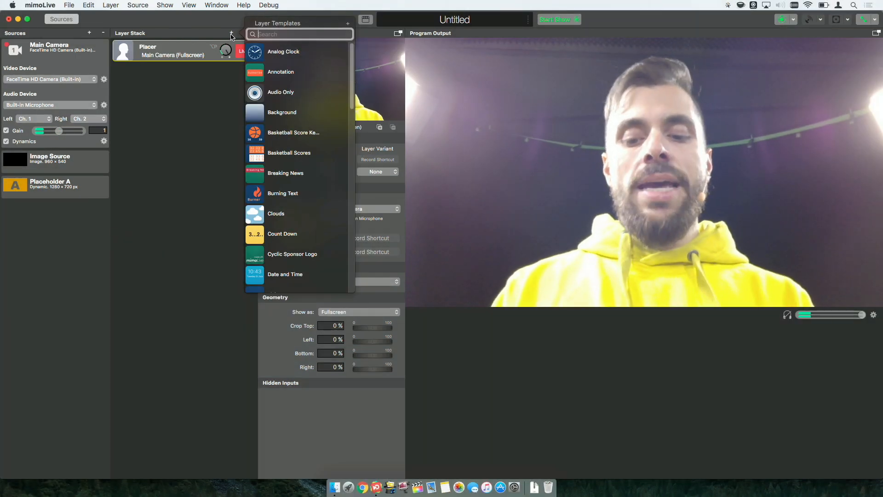
text(lo)
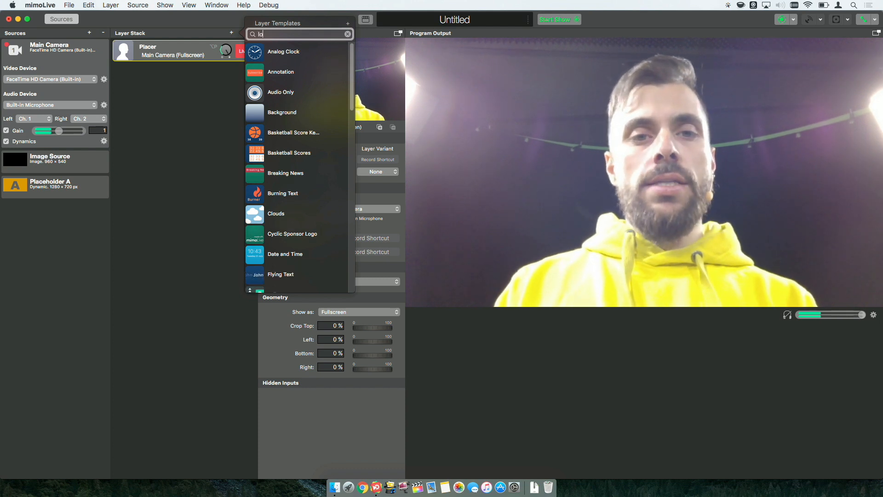
text(go)
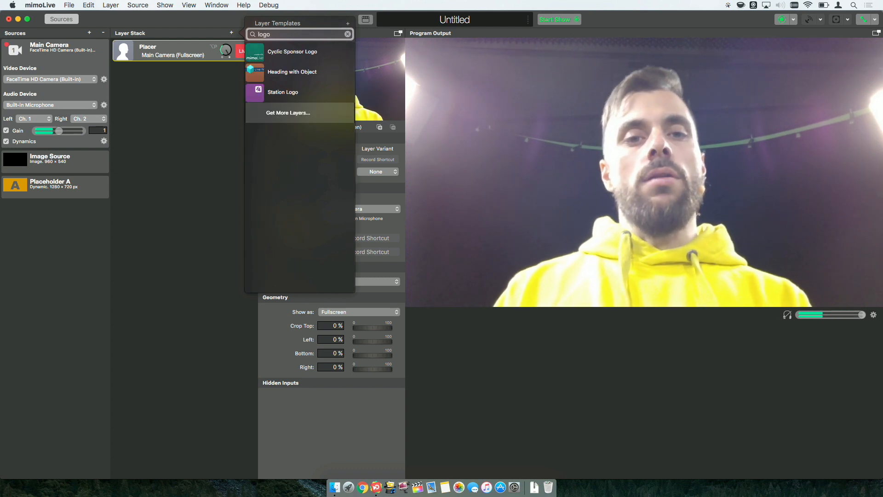
drag(257, 94, 144, 50)
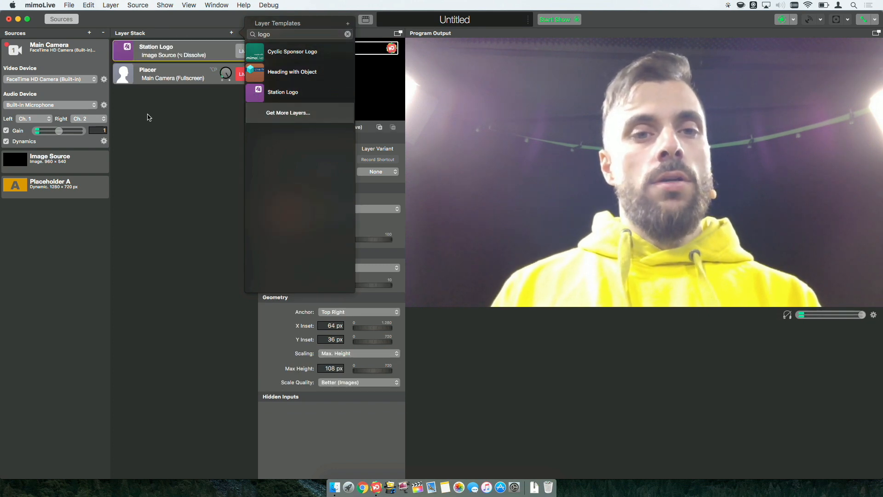
- Set the Station Logo layer live and move the logo to the lower right, about 86 px X and 544 px Y inset
click(164, 145)
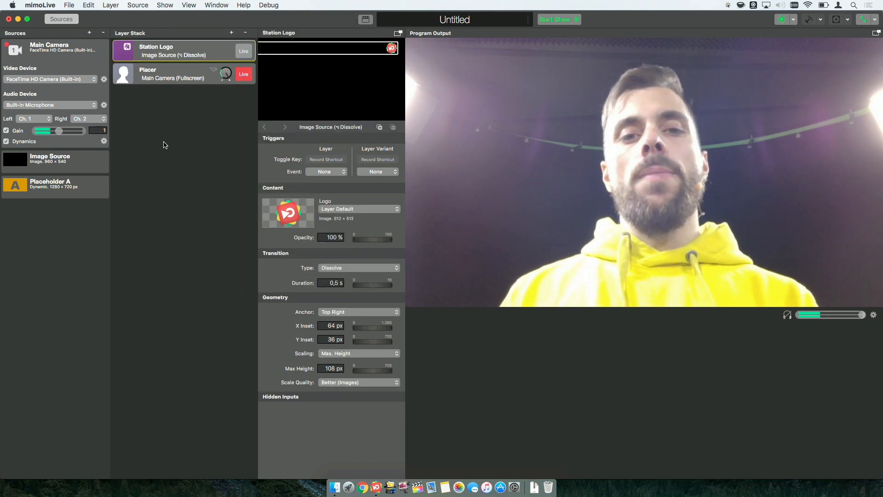
click(245, 51)
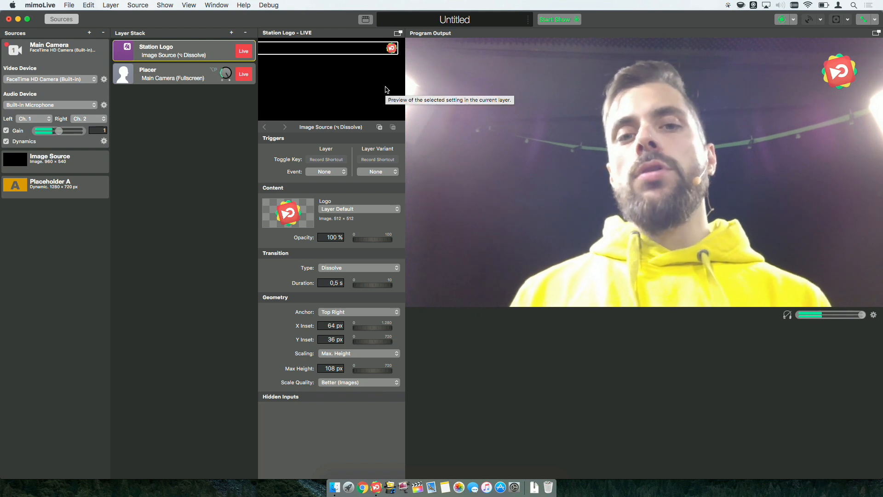
drag(391, 48, 390, 106)
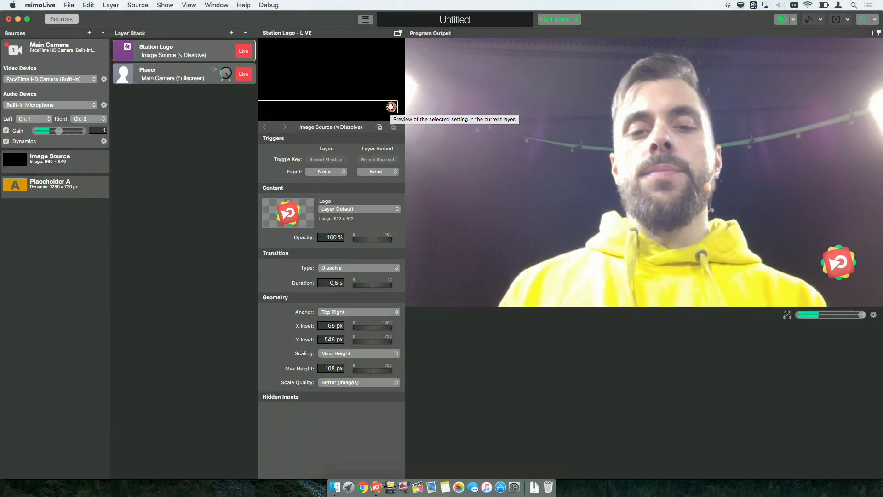
drag(391, 107, 389, 105)
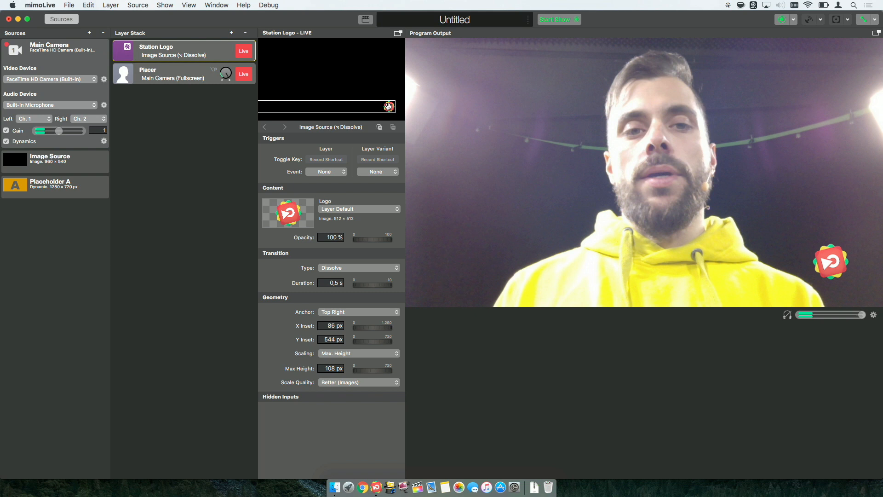
- Add a Lower Third layer below the Station Logo and set it live
click(232, 33)
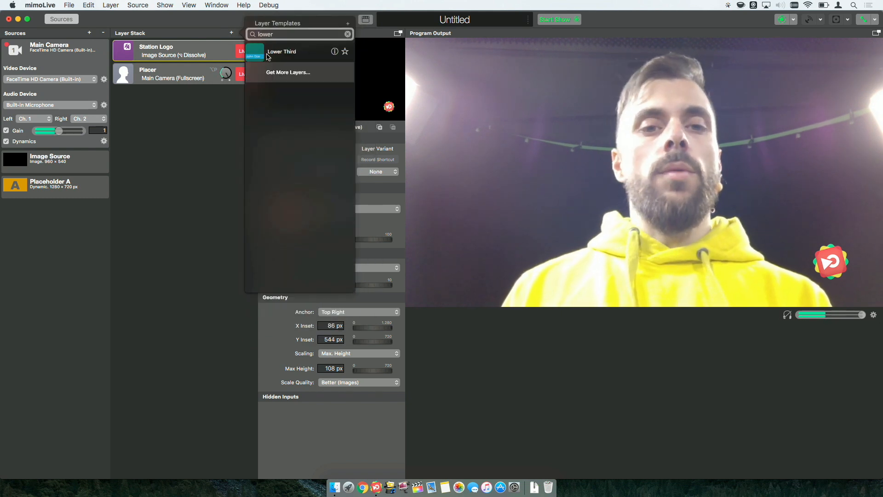
drag(261, 57, 168, 77)
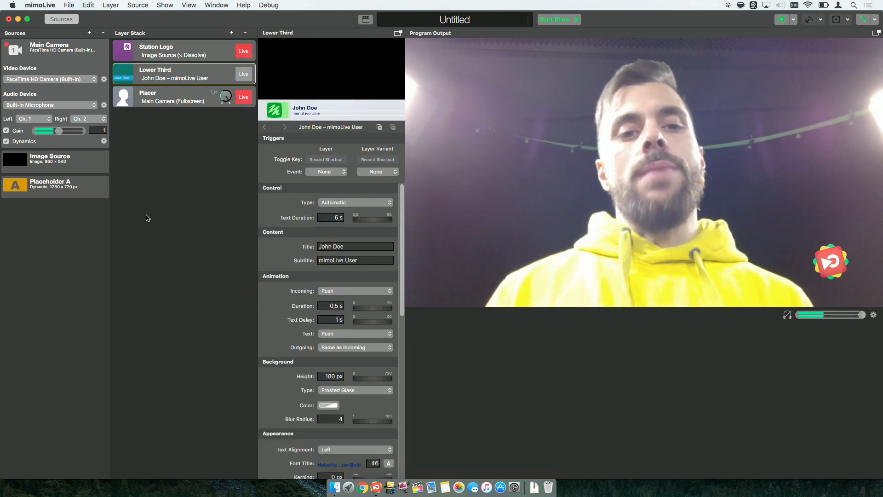
click(243, 75)
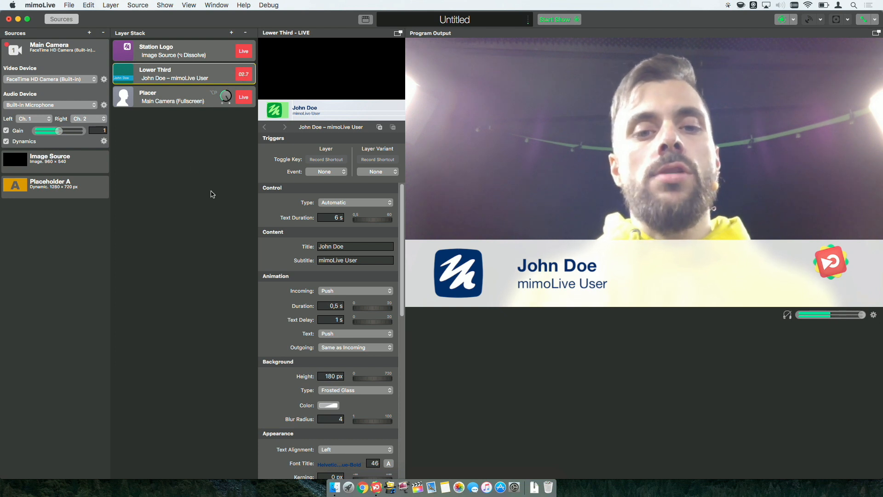
- Replace the lower third's title with the presenter's full name
triple_click(353, 245)
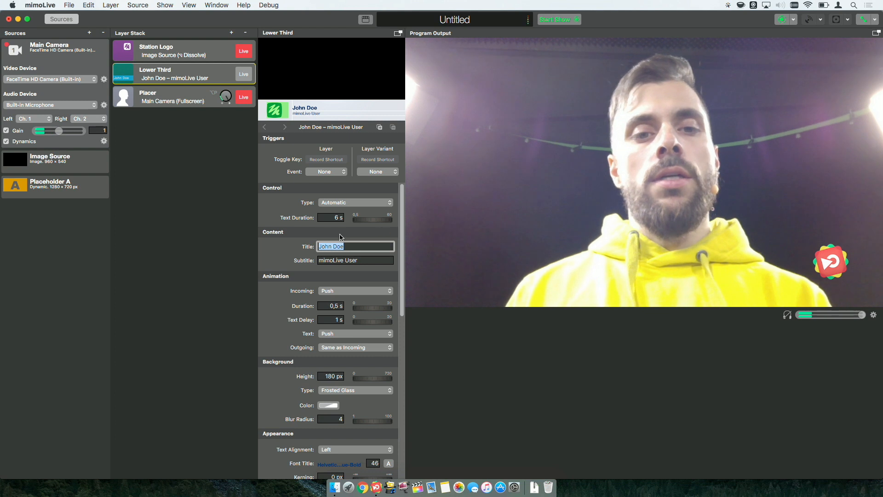
text(Bastian Wölf)
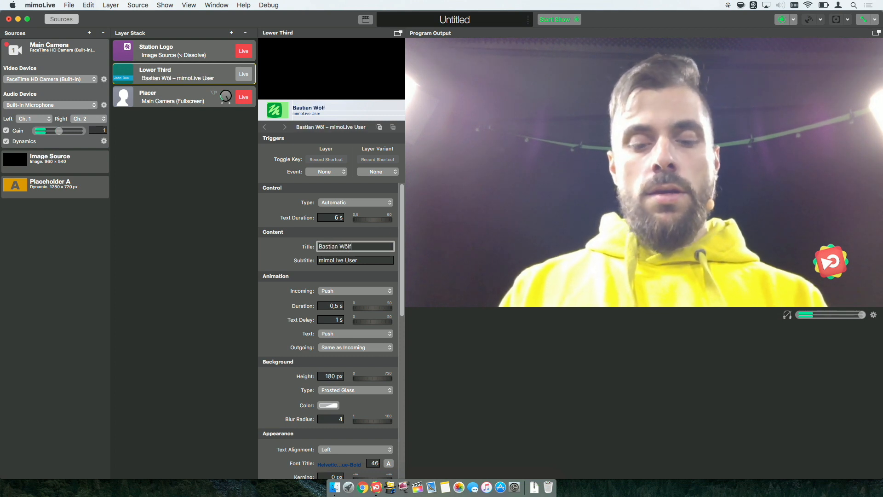
text(le)
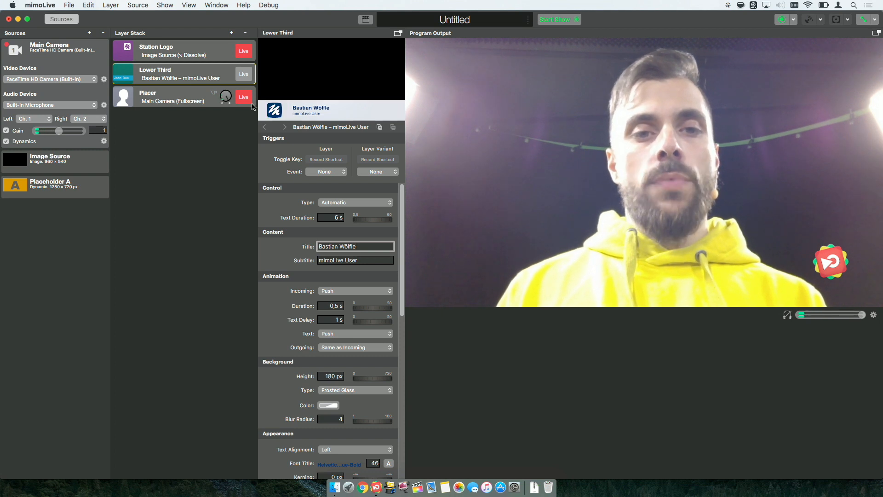
- Switch the Lower Third's control type to Manual and take the layer live
click(243, 75)
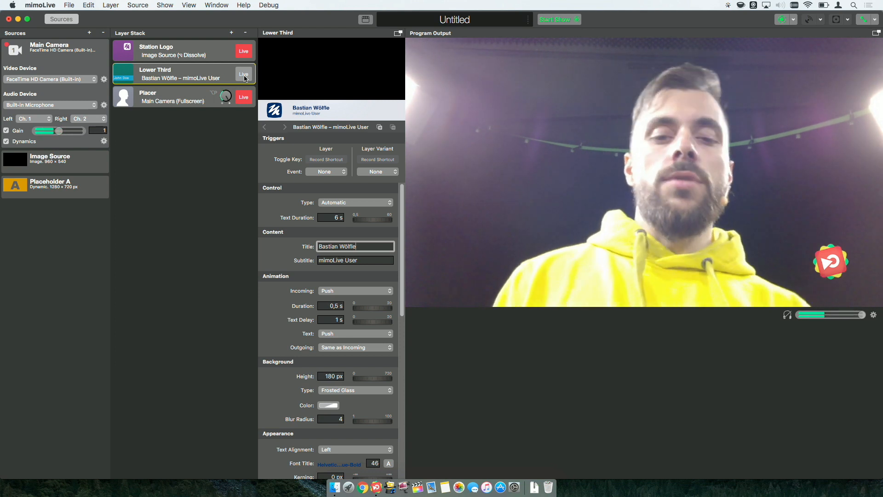
click(349, 204)
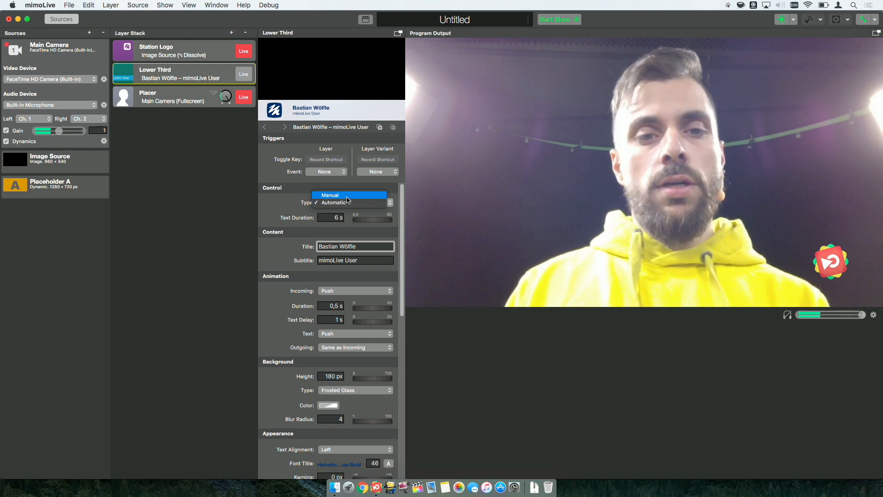
click(347, 195)
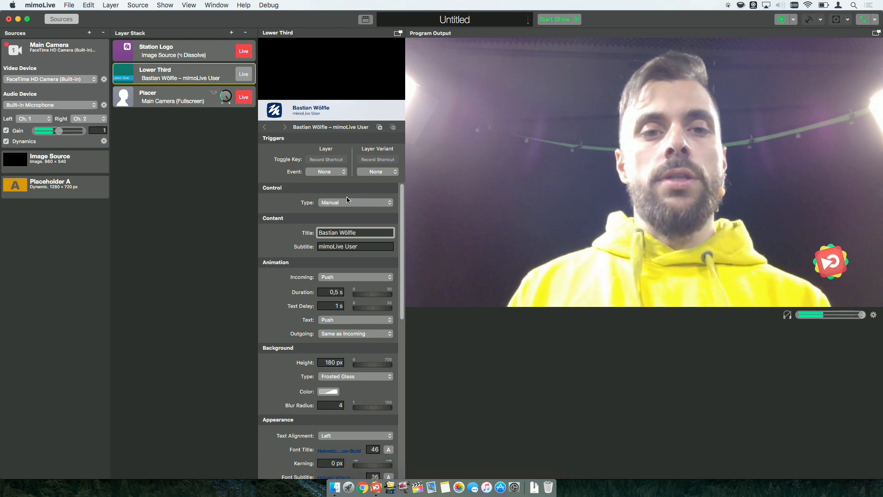
click(239, 75)
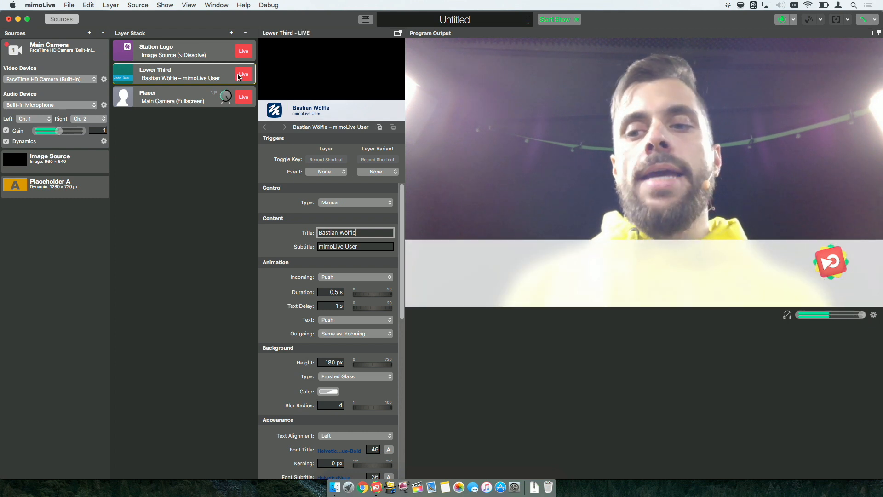
- Try placing the Station Logo layer below the Lower Third and return it to the top of the stack
click(191, 52)
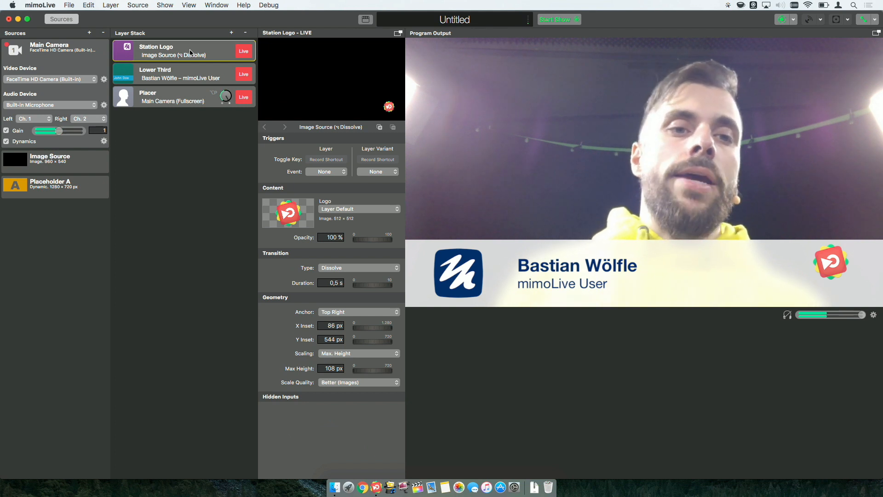
drag(190, 51, 190, 74)
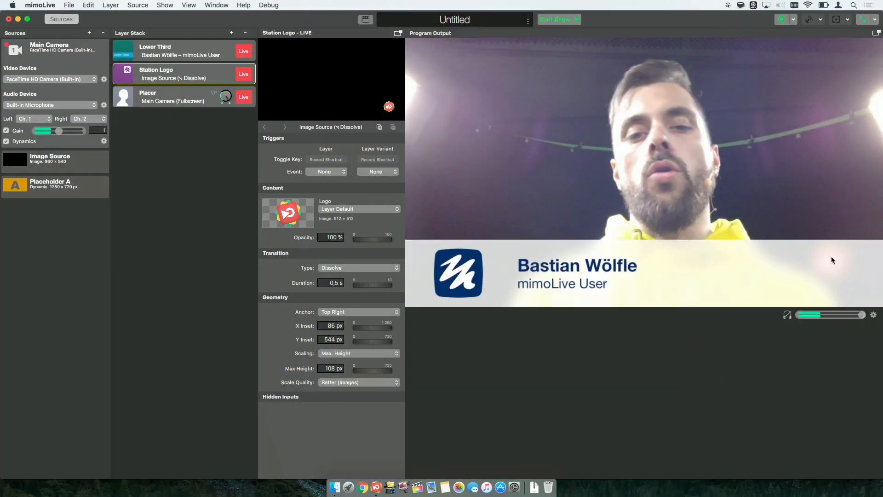
drag(192, 75, 191, 52)
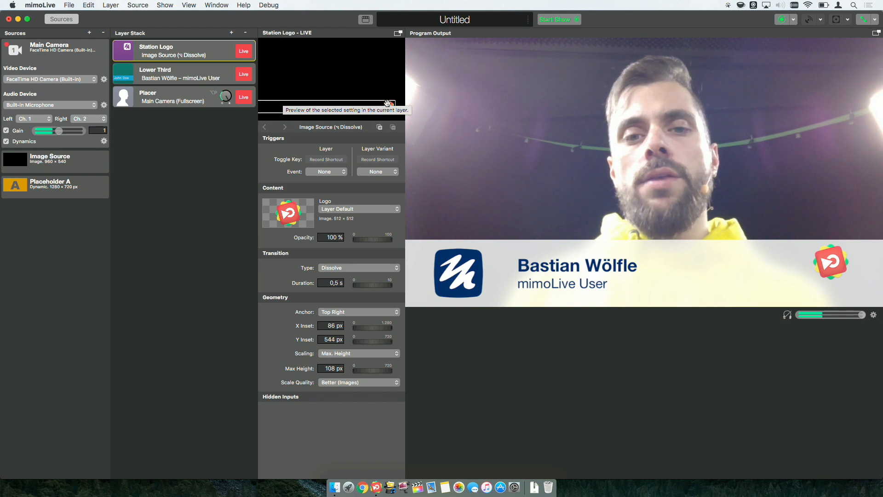
- Nudge the station logo to about 61 px X inset and 574 px Y inset in the preview
drag(388, 107, 391, 107)
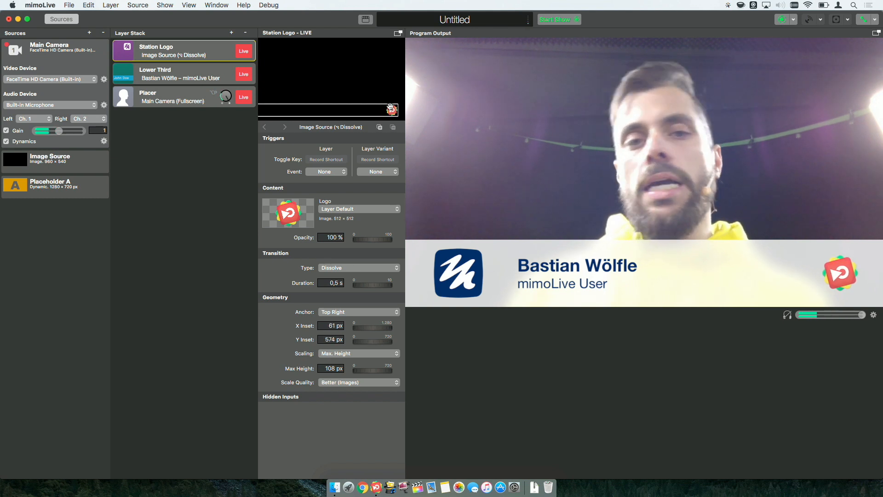
- Switch the Lower Third layer's control type back to Automatic
click(194, 76)
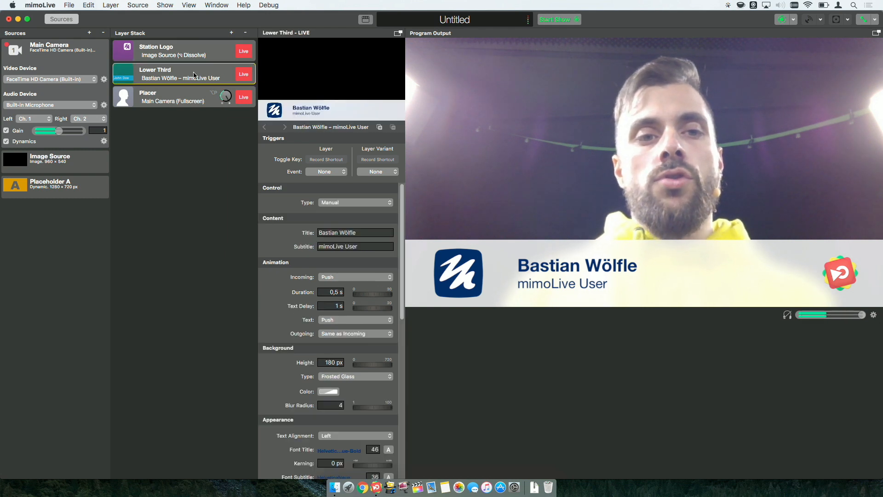
click(334, 205)
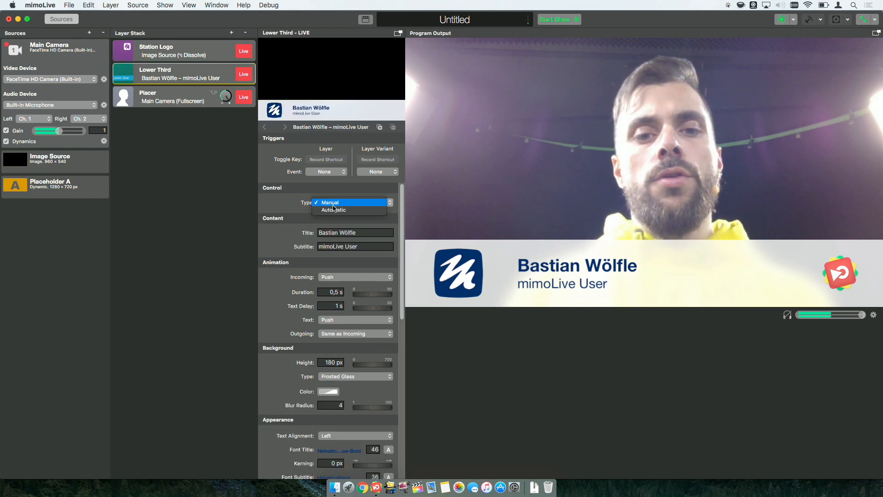
click(335, 212)
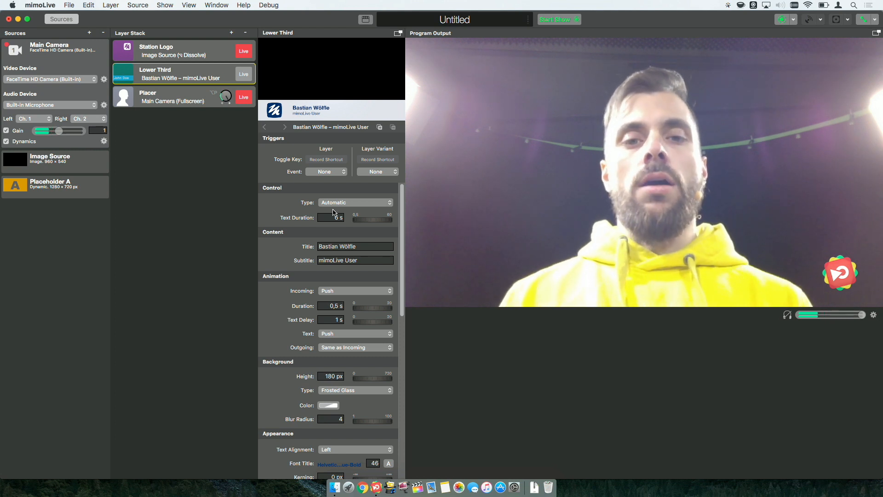
- Start recording the show, trigger the Lower Third once, and stop the show
click(558, 19)
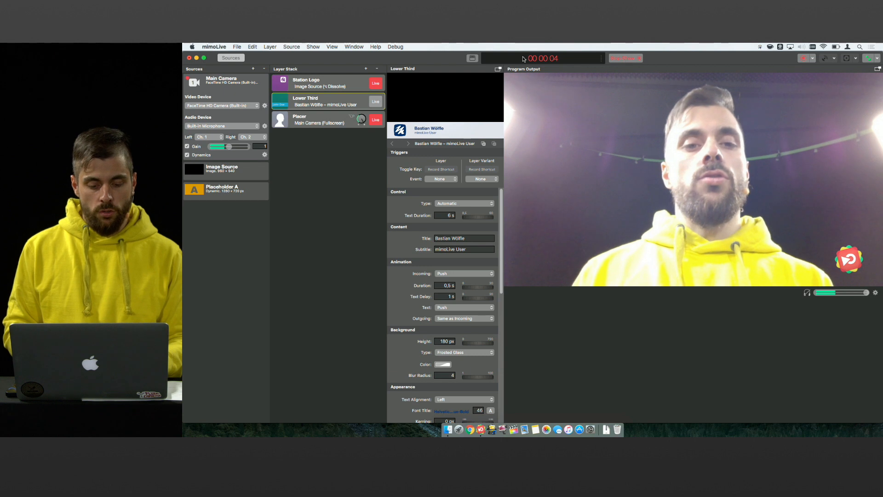
click(382, 103)
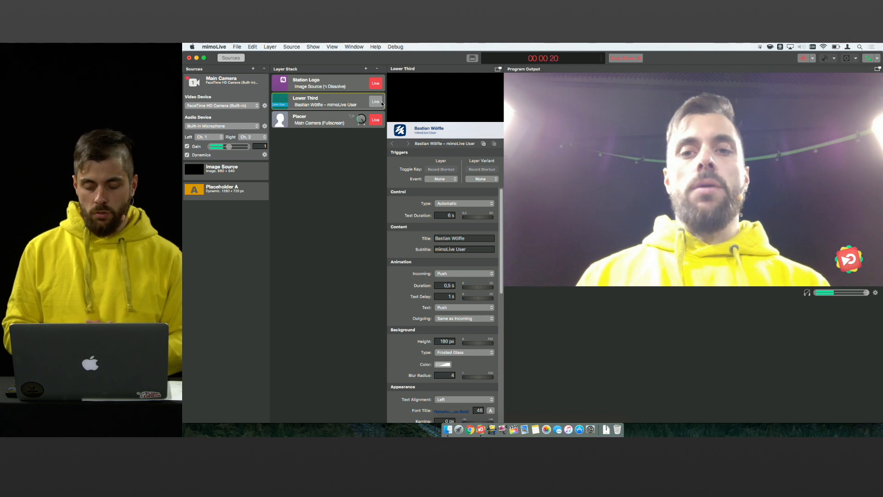
click(620, 60)
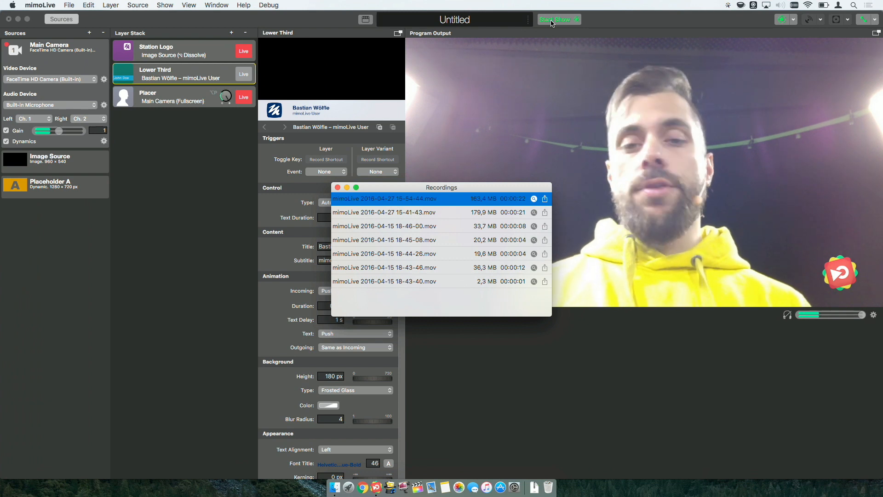
double_click(401, 201)
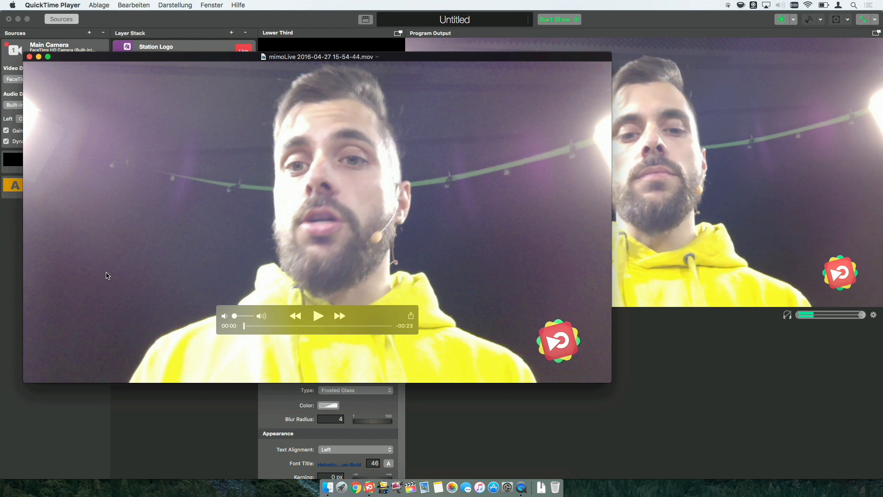
key(space)
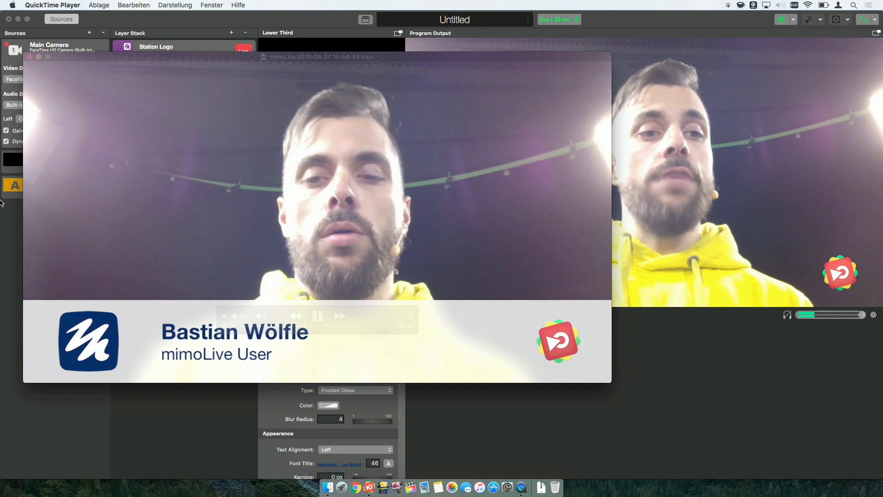
mouse_move(75, 93)
click(29, 57)
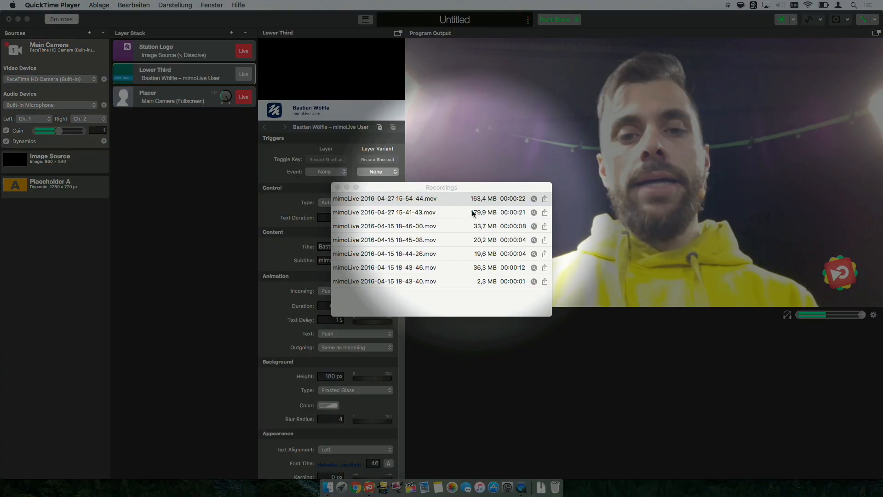
- Open the sharing options for the newest recording
click(545, 199)
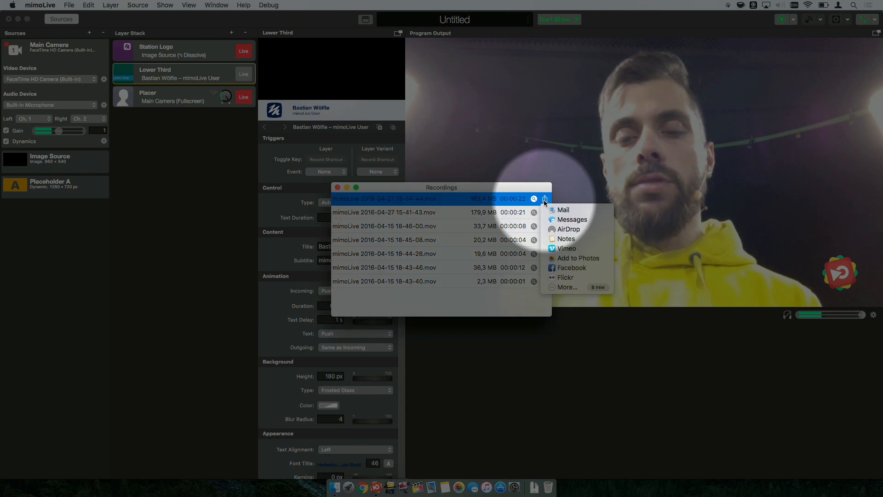